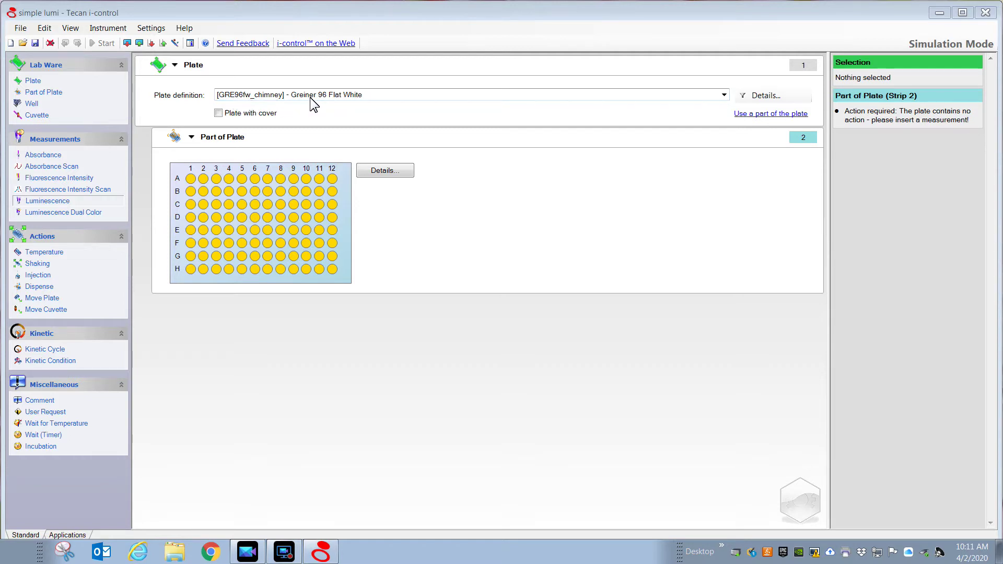
# Choose the Greiner 96 Flat White [GRE96fw_chimney] plate definition and review its general and plate geometry details
pyautogui.click(405, 98)
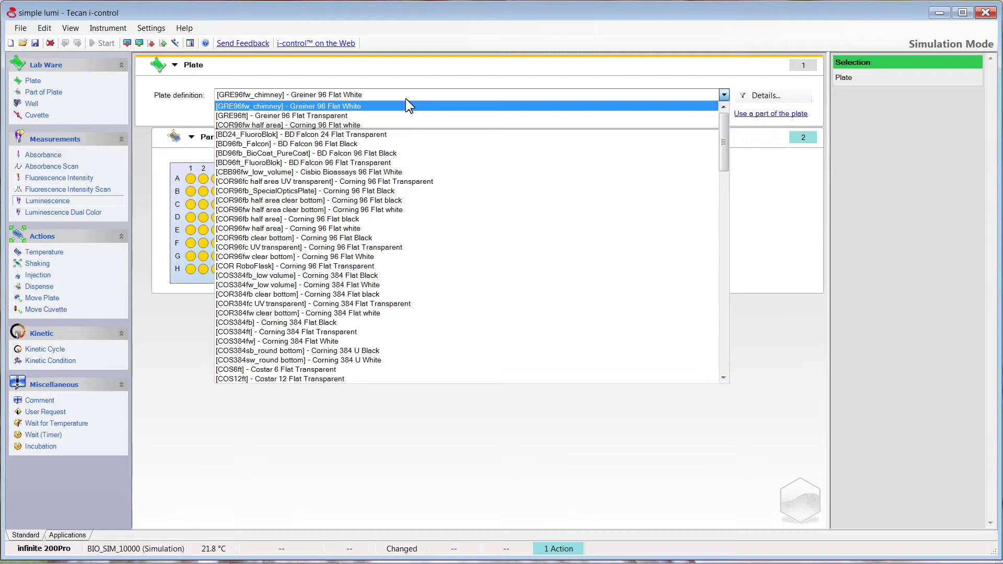
pyautogui.click(401, 106)
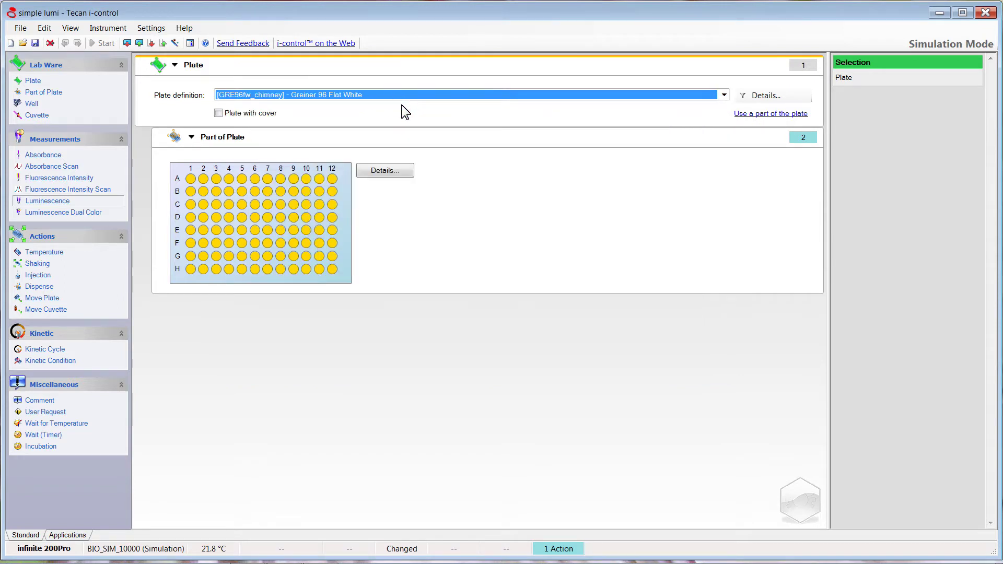
pyautogui.click(764, 96)
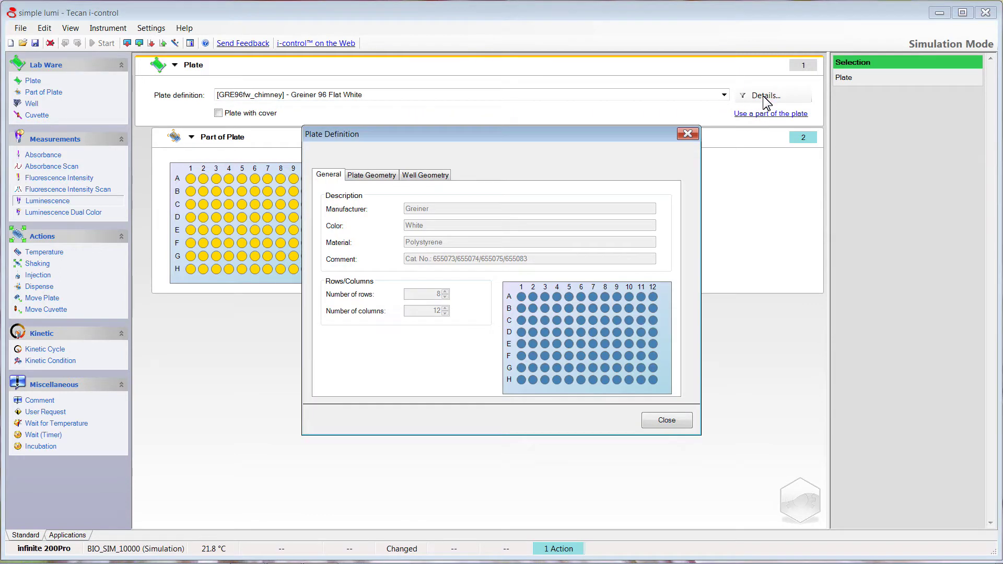
pyautogui.click(374, 174)
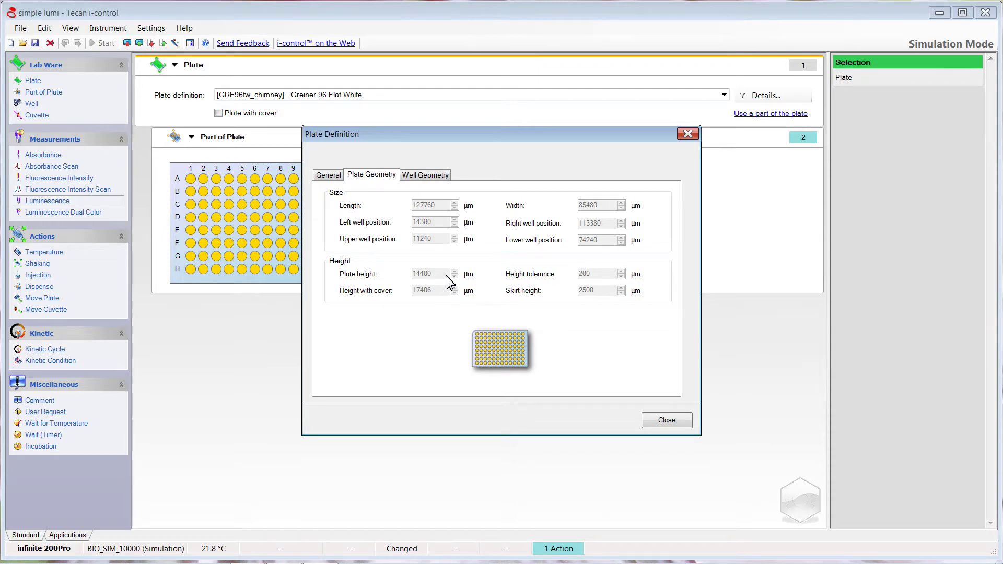
pyautogui.press('Escape')
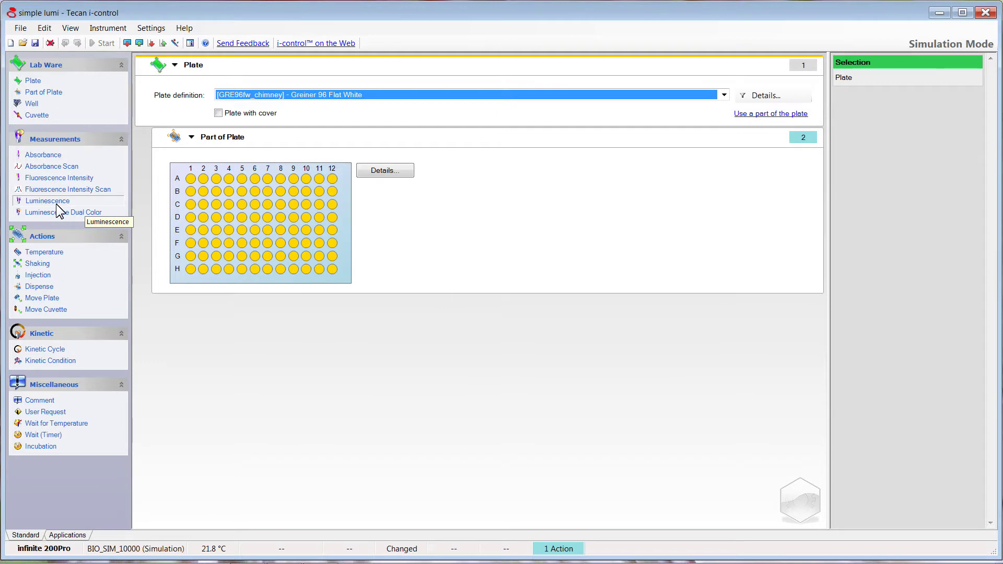
# Add a Luminescence measurement beneath the Part of Plate strip and bring up the open picture
pyautogui.moveTo(57, 205); pyautogui.dragTo(152, 261)
pyautogui.moveTo(242, 299); pyautogui.dragTo(248, 302)
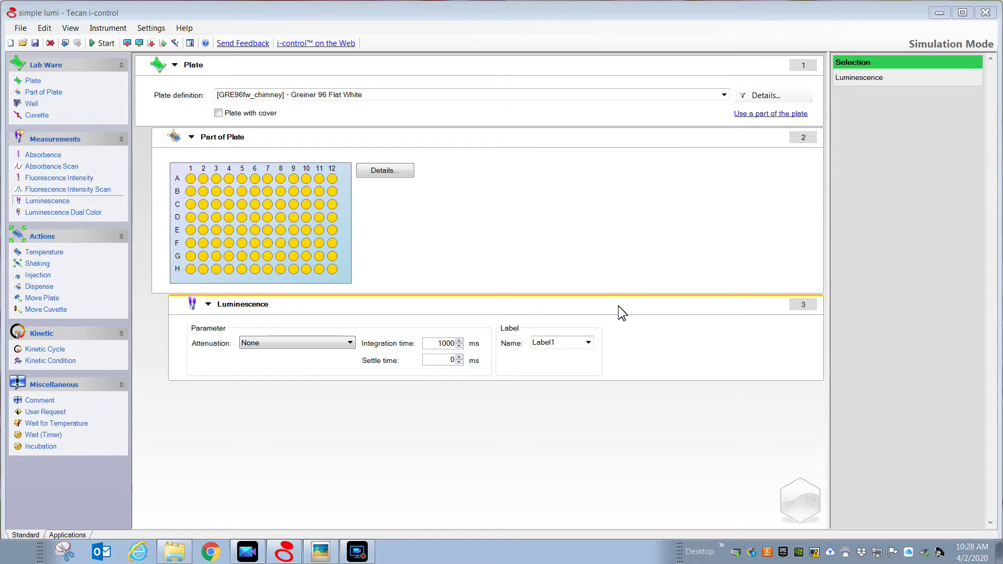
pyautogui.click(320, 551)
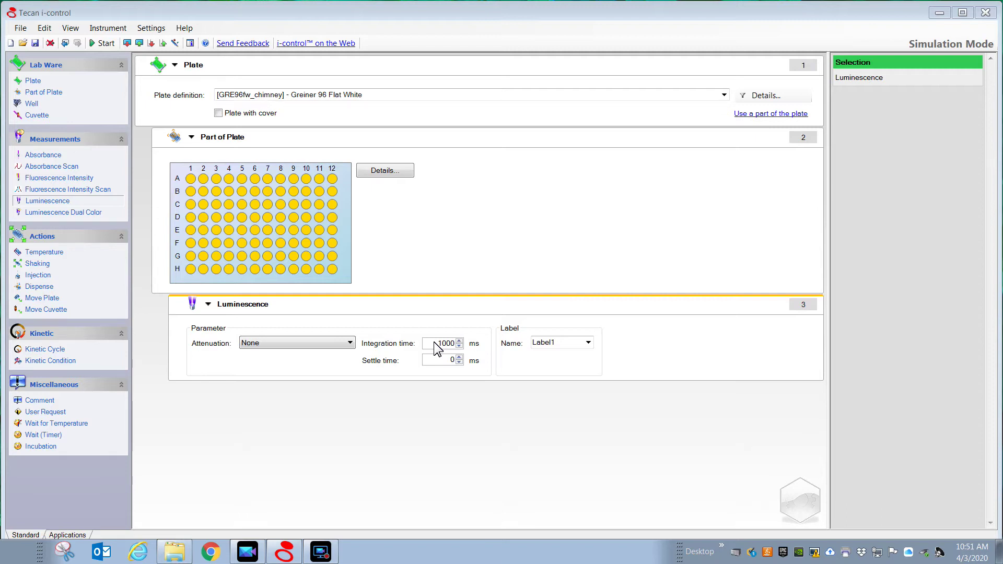
# Try integration times of 100 ms and 500 ms for the luminescence measurement
pyautogui.doubleClick(441, 343)
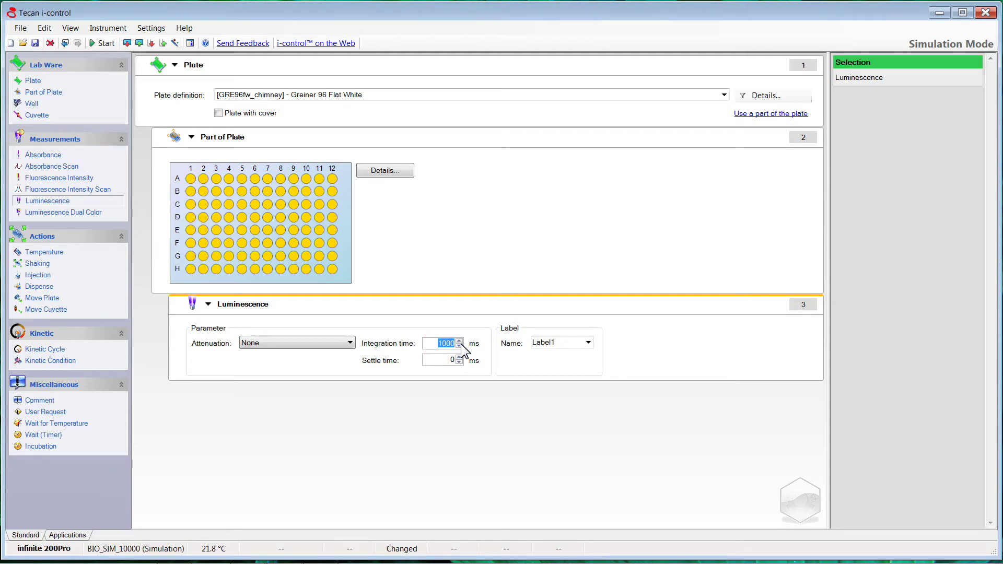
pyautogui.write('100')
pyautogui.click(461, 345)
pyautogui.write('500')
pyautogui.doubleClick(439, 344)
pyautogui.click(534, 302)
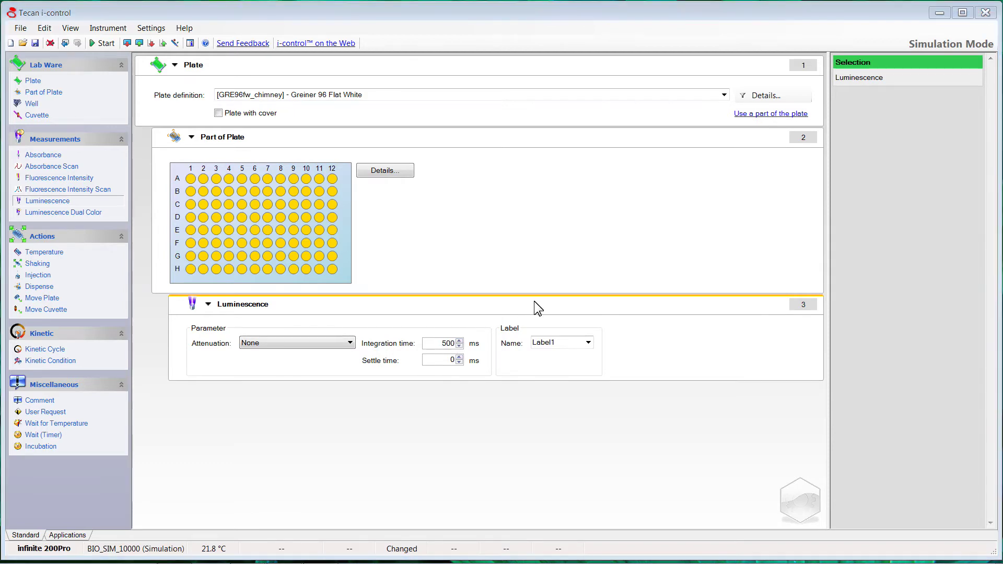
# Set the luminescence measurement's integration time to 100 ms
pyautogui.doubleClick(449, 343)
pyautogui.write('100')
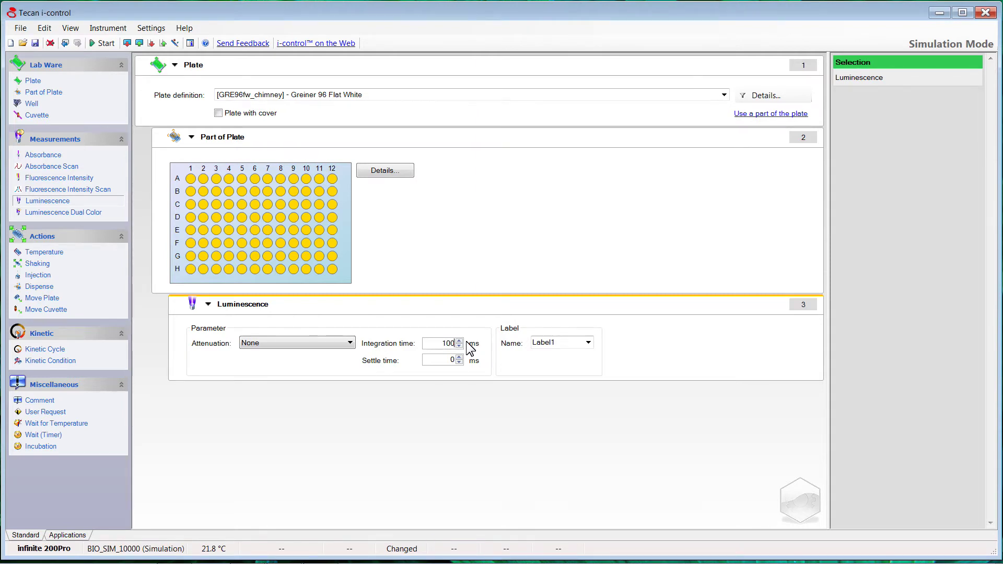
pyautogui.click(539, 302)
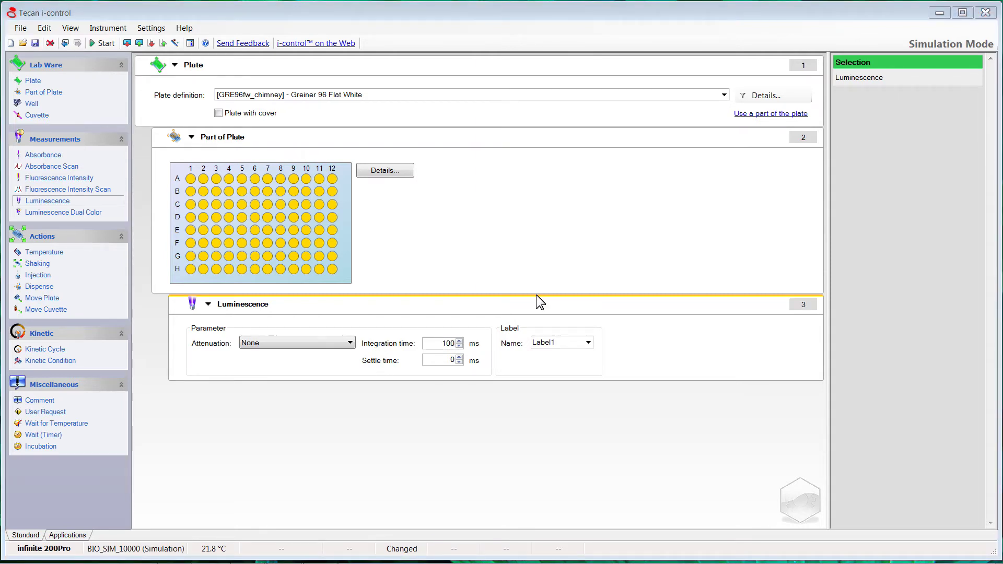
# Add a Move Plate action set to Out after the luminescence measurement
pyautogui.moveTo(58, 299); pyautogui.dragTo(231, 399)
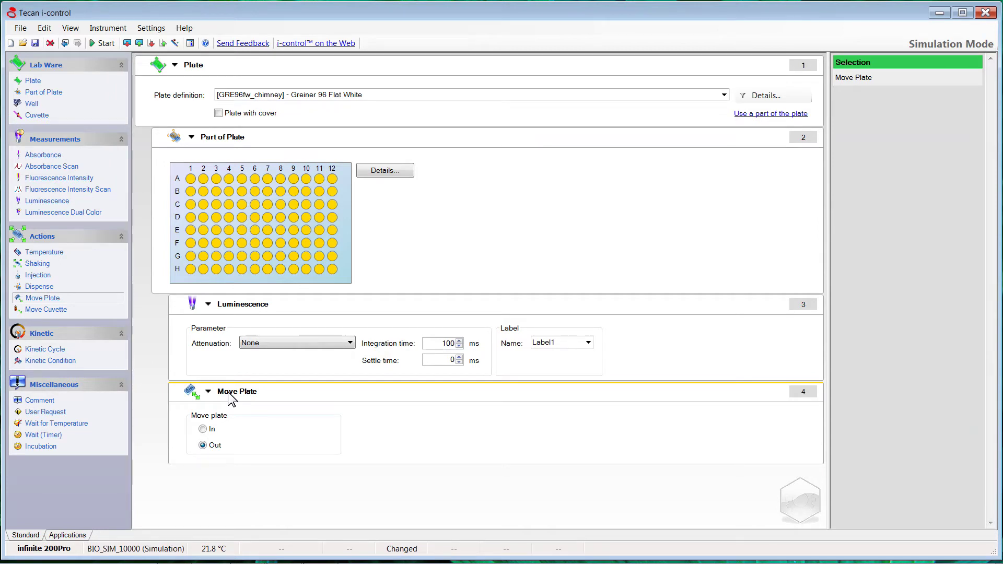
pyautogui.click(21, 27)
pyautogui.click(54, 97)
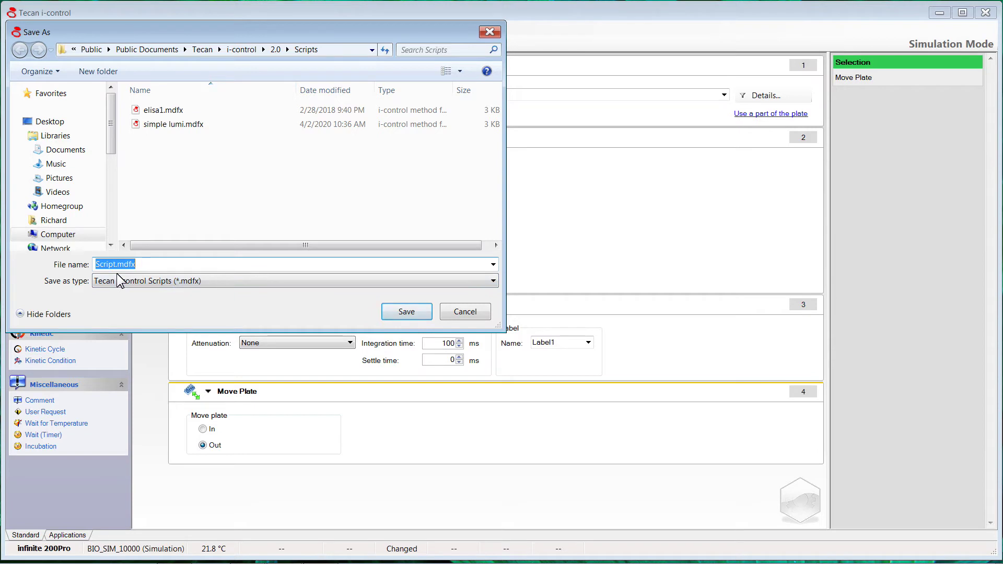
pyautogui.click(465, 312)
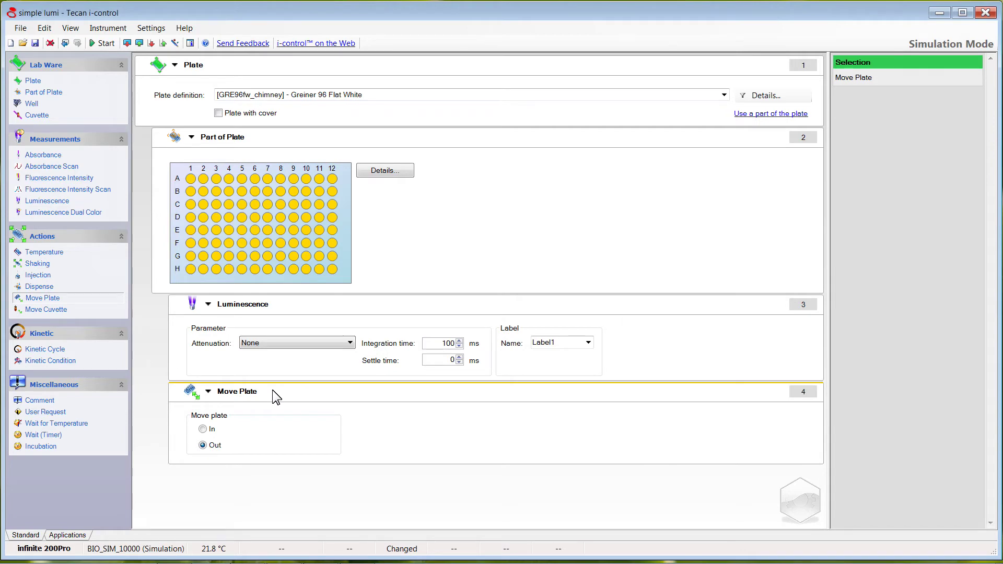
# Run the measurement script and review the plate readings in the maximized Excel results workbook
pyautogui.click(105, 44)
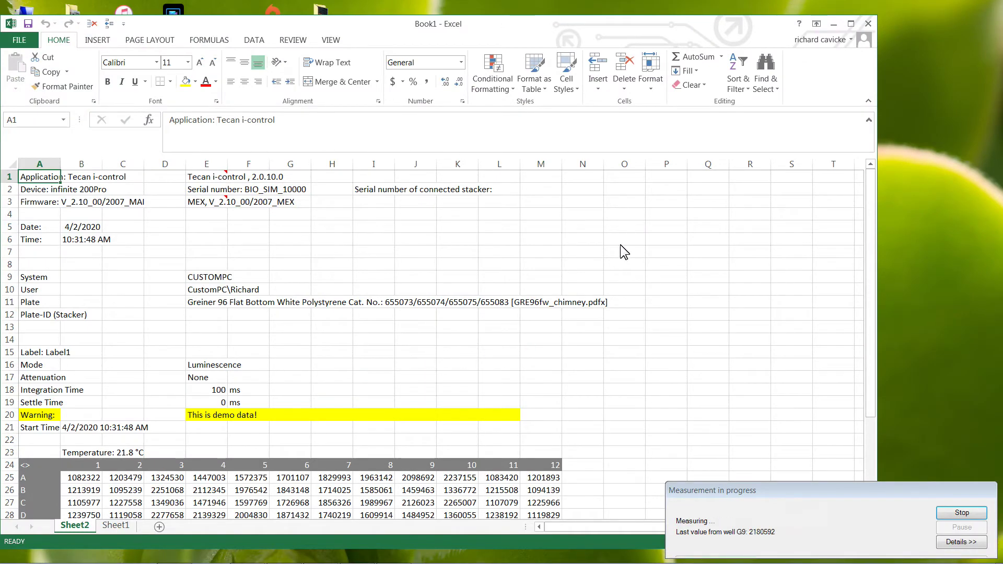
pyautogui.click(850, 24)
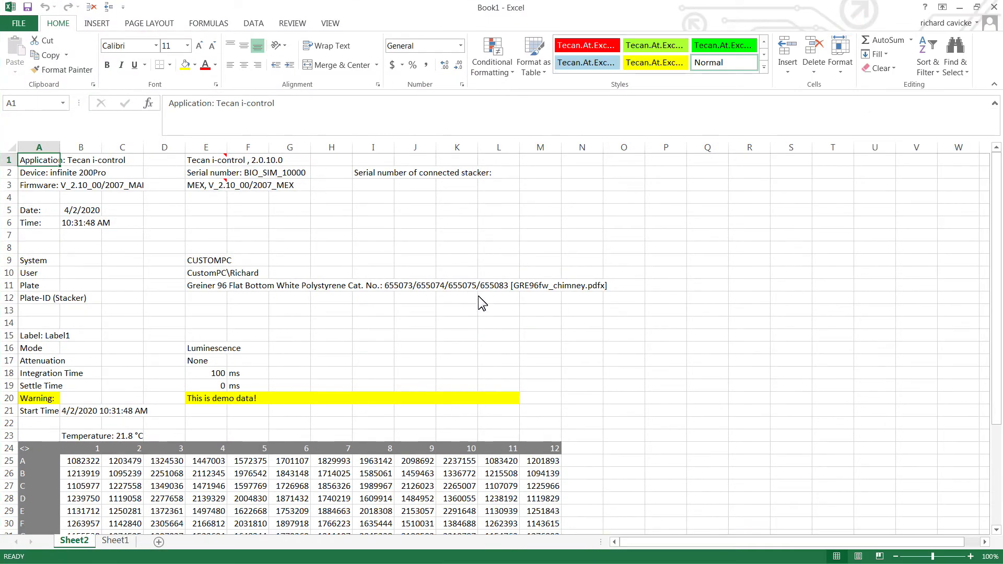
pyautogui.scroll(-7, 478, 300)
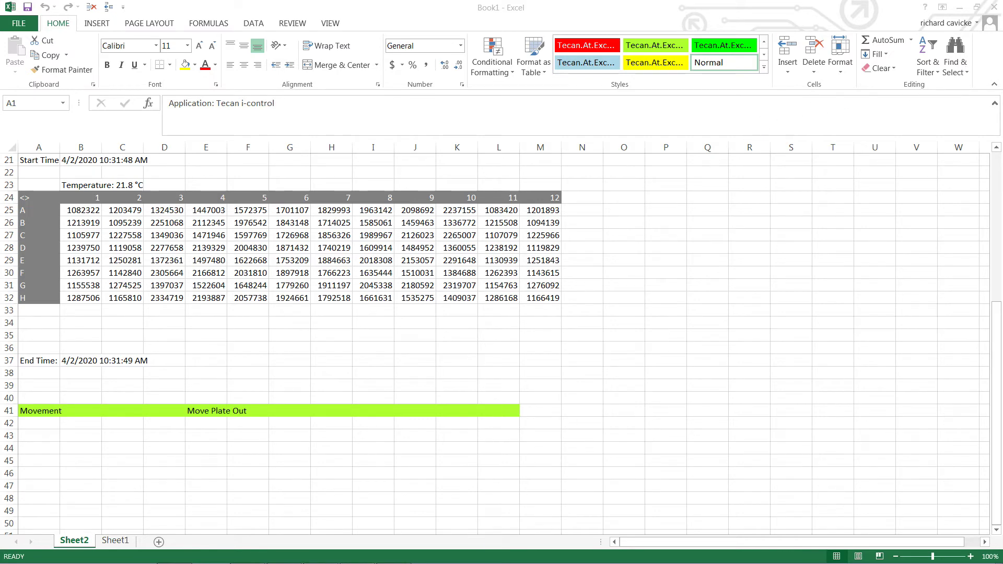
# Switch back to Tecan i-control and set the luminescence measurement's attenuation to Automatic
pyautogui.click(283, 557)
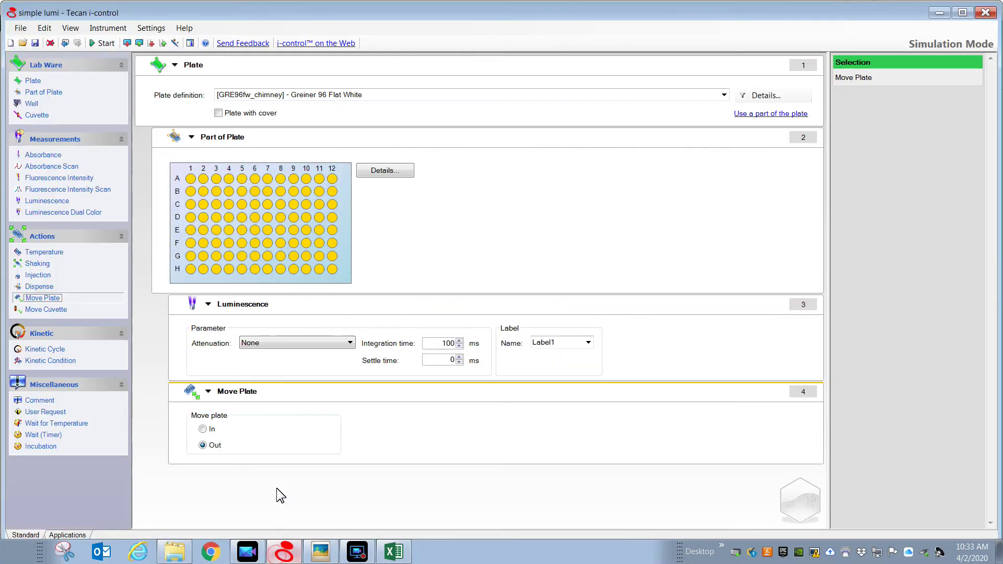
pyautogui.click(259, 343)
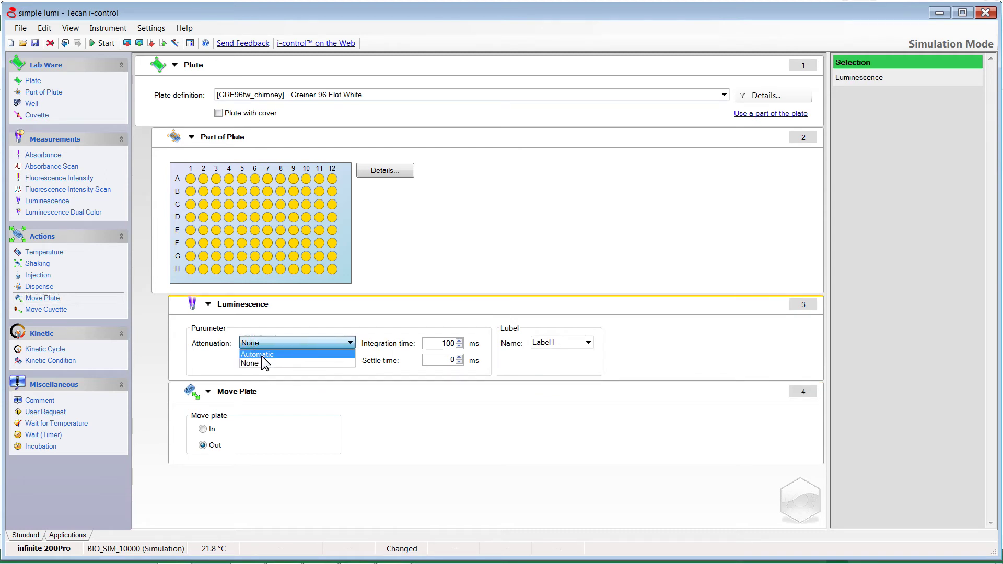
pyautogui.click(262, 356)
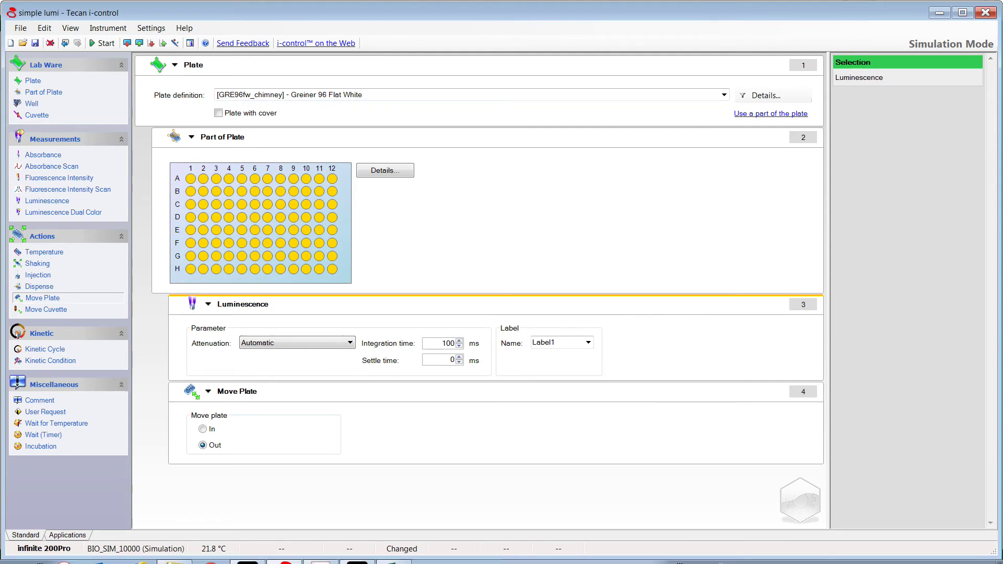
# Switch to the Excel results and select the readings of wells A1 and A2 in B25:C25
pyautogui.click(394, 553)
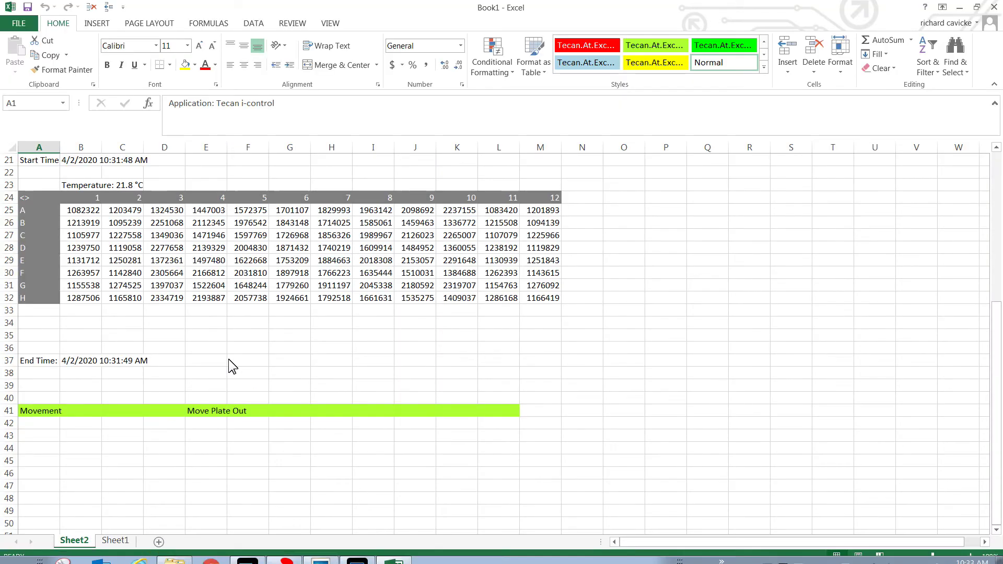
pyautogui.click(76, 213)
pyautogui.moveTo(75, 215); pyautogui.dragTo(124, 214)
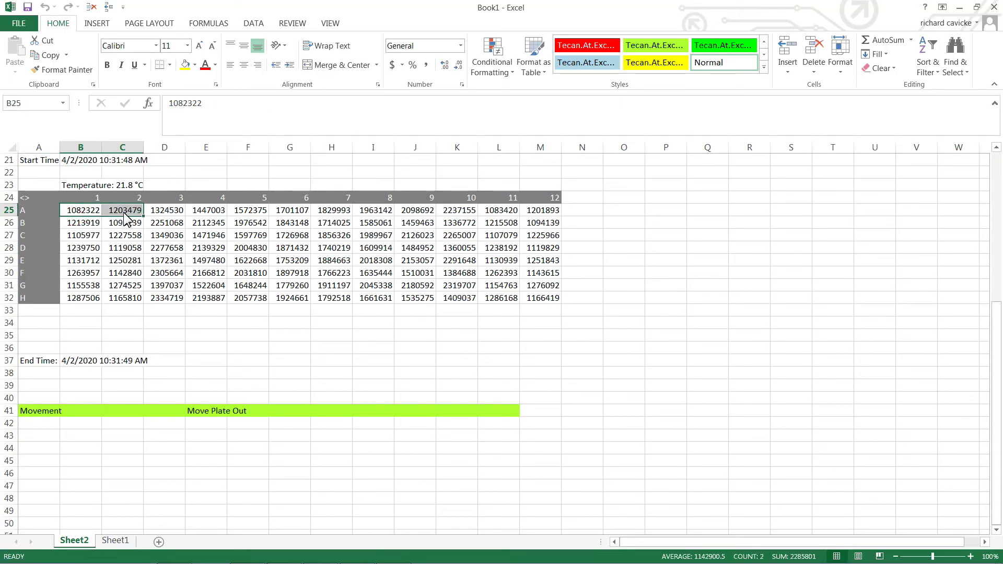
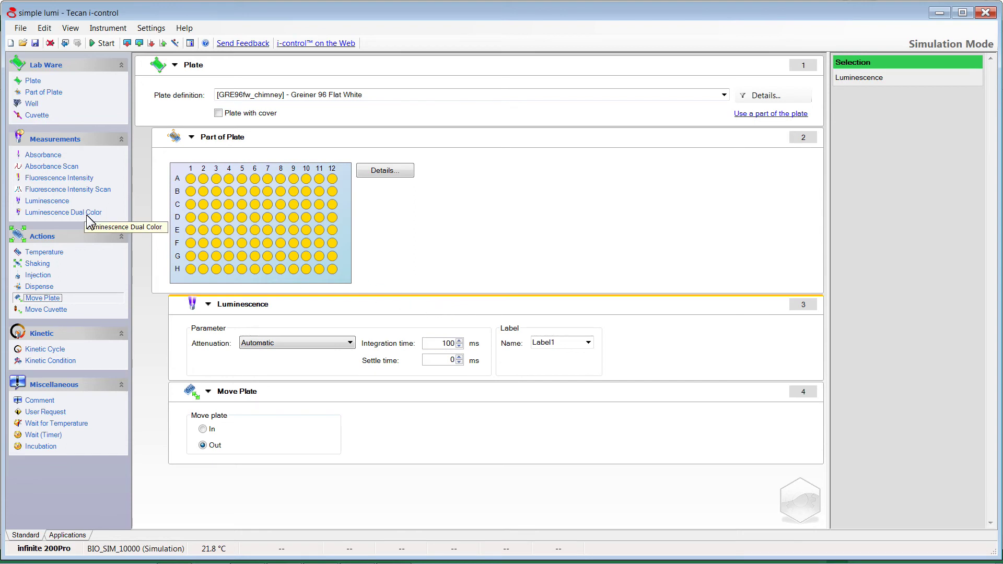
# Replace the Luminescence measurement in the i-control script with a Luminescence Dual Color measurement ahead of Move Plate
pyautogui.rightClick(330, 306)
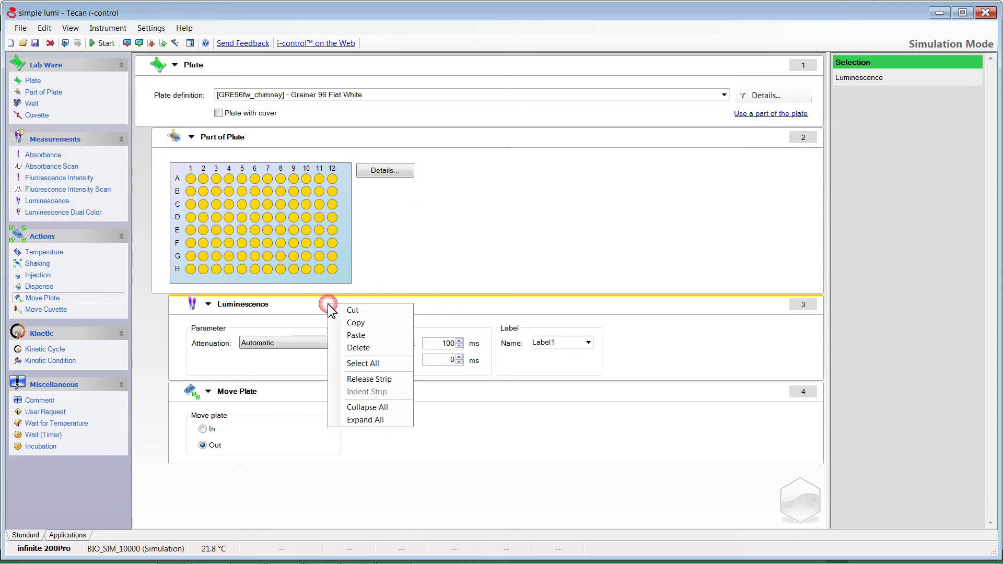
pyautogui.click(357, 347)
pyautogui.moveTo(102, 212); pyautogui.dragTo(257, 312)
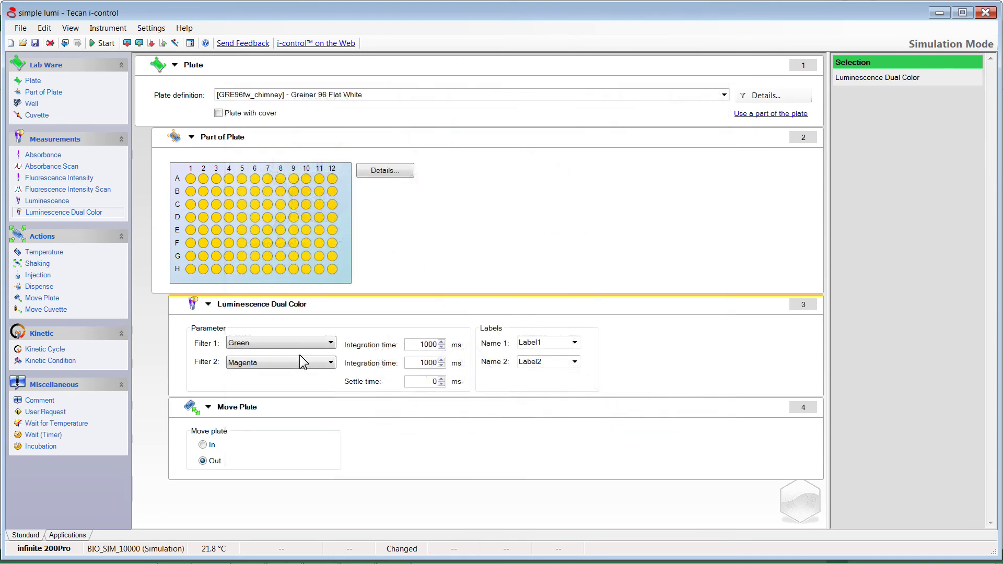
# Set Filter 1 to Blue1 and Filter 2 to Green1 for the dual color luminescence measurement
pyautogui.click(308, 340)
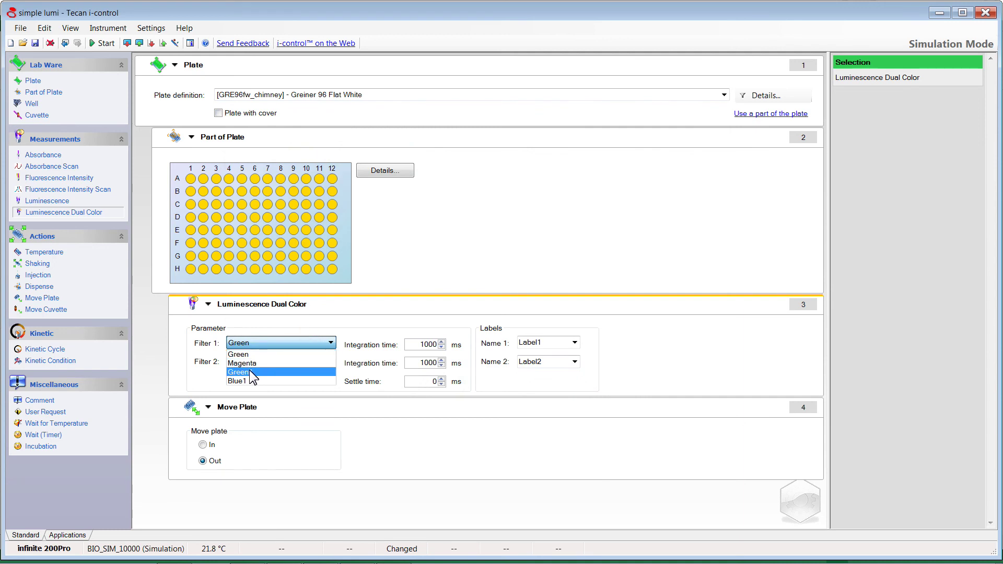
pyautogui.click(245, 381)
pyautogui.click(251, 366)
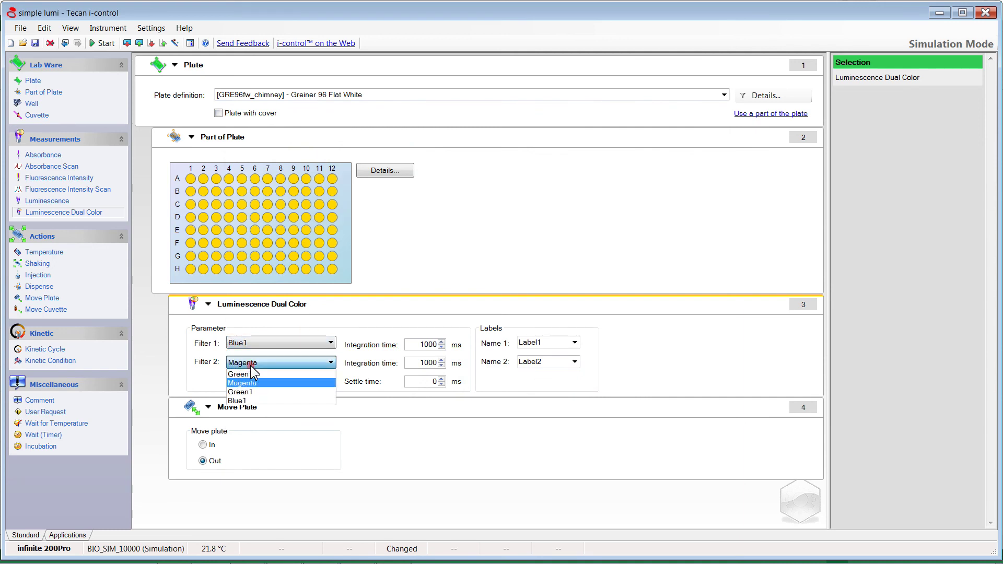
pyautogui.click(252, 392)
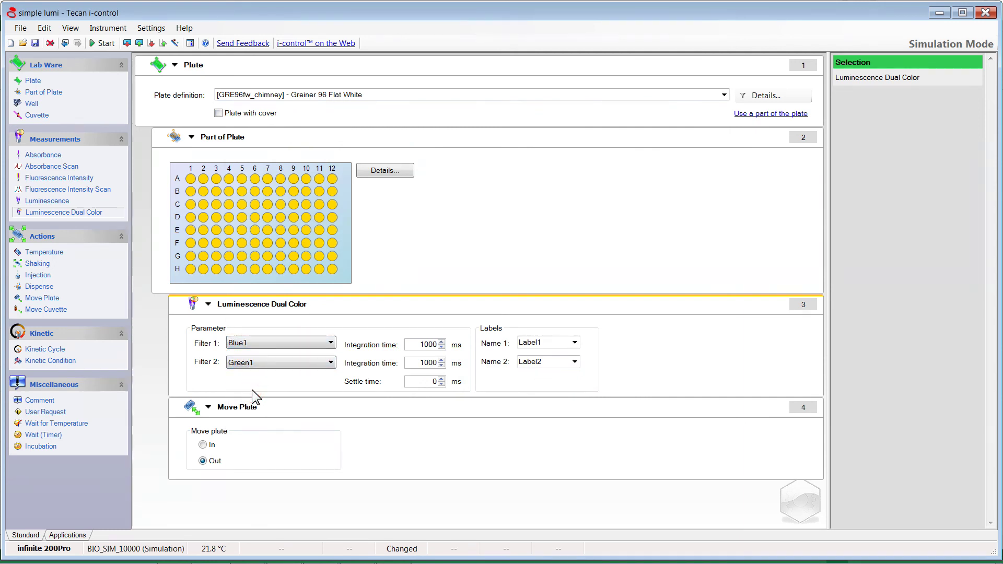